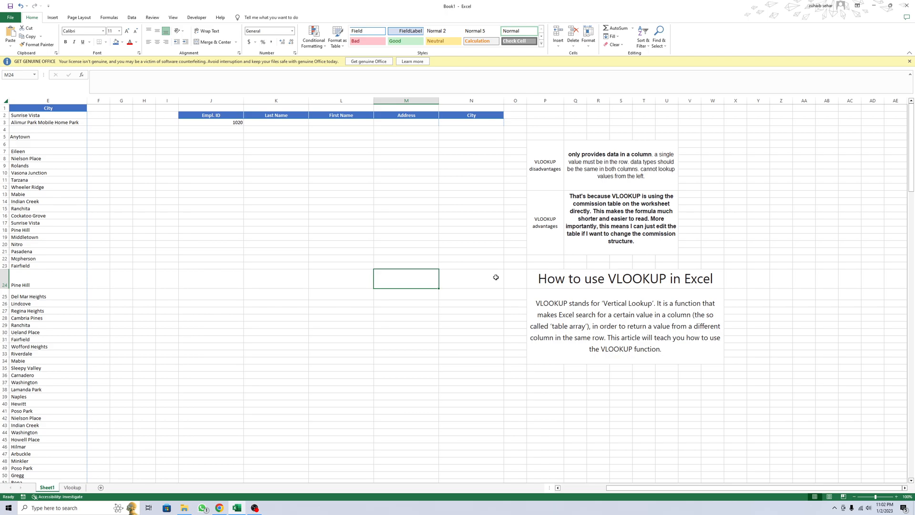
Step: Review the VLOOKUP advantages and disadvantages notes, the employee table in columns A to E and the empty lookup row
click(554, 229)
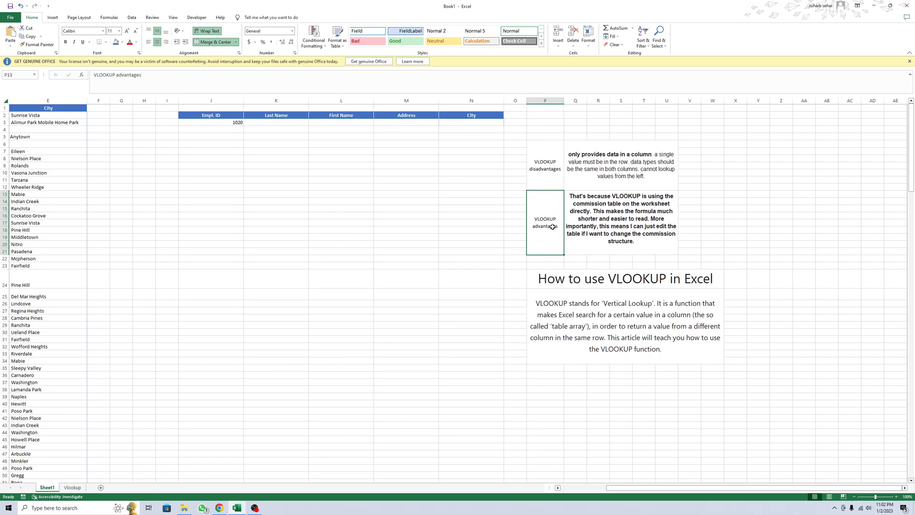
drag(323, 222, 19, 165)
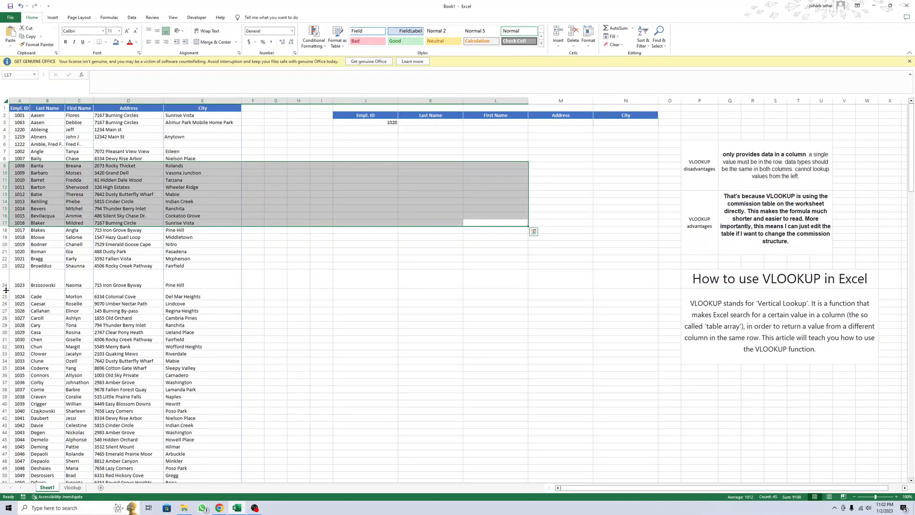
click(22, 151)
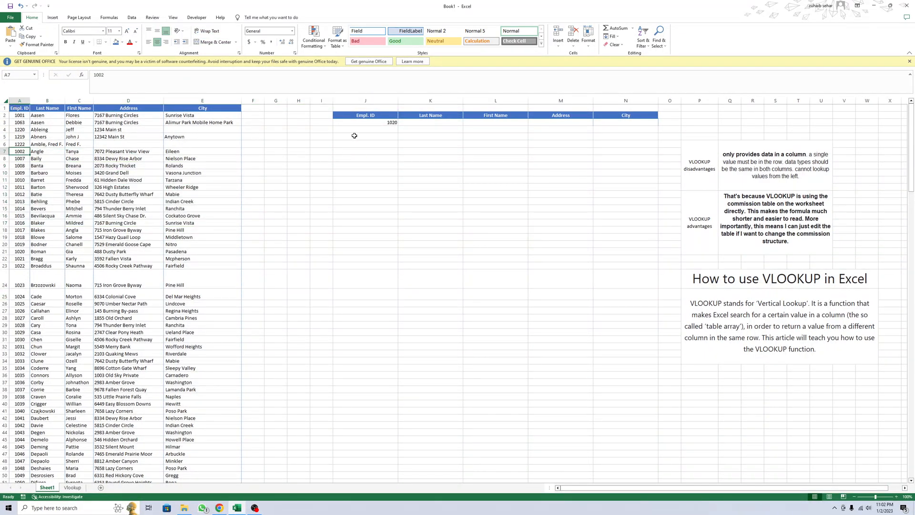
click(424, 123)
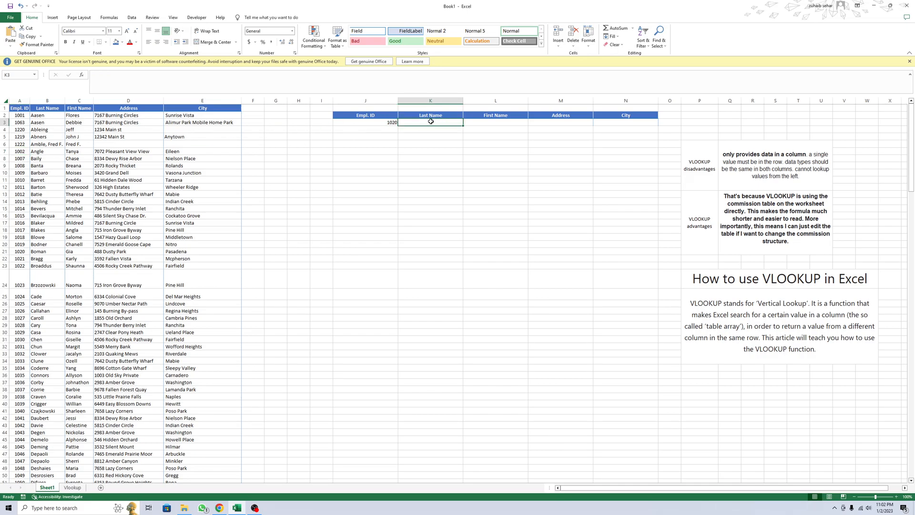
click(481, 122)
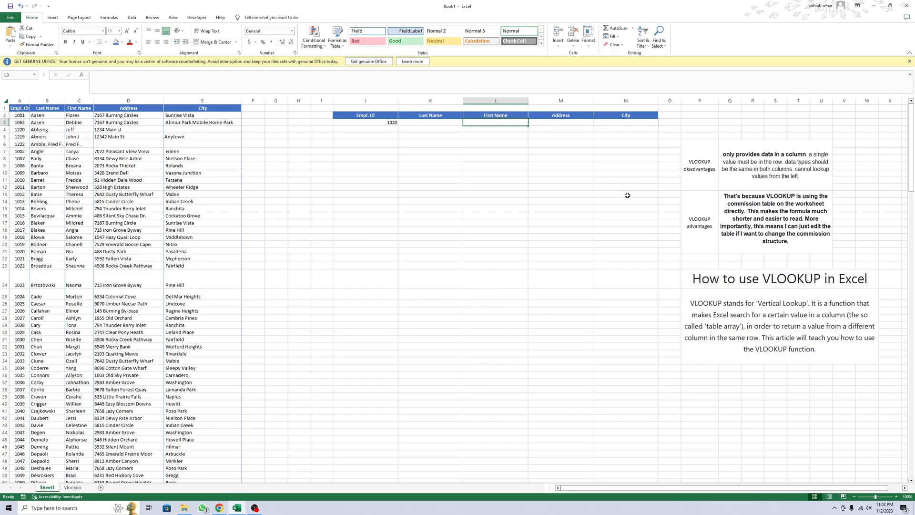
click(702, 181)
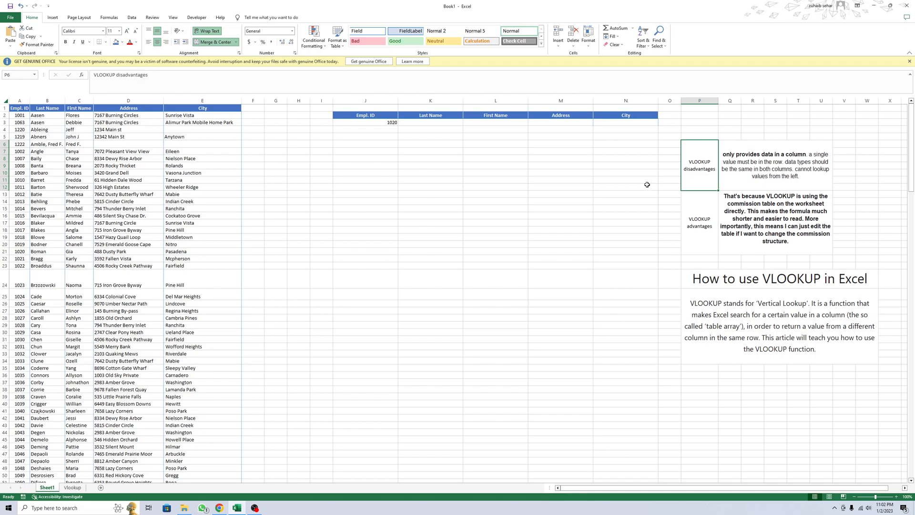
click(427, 124)
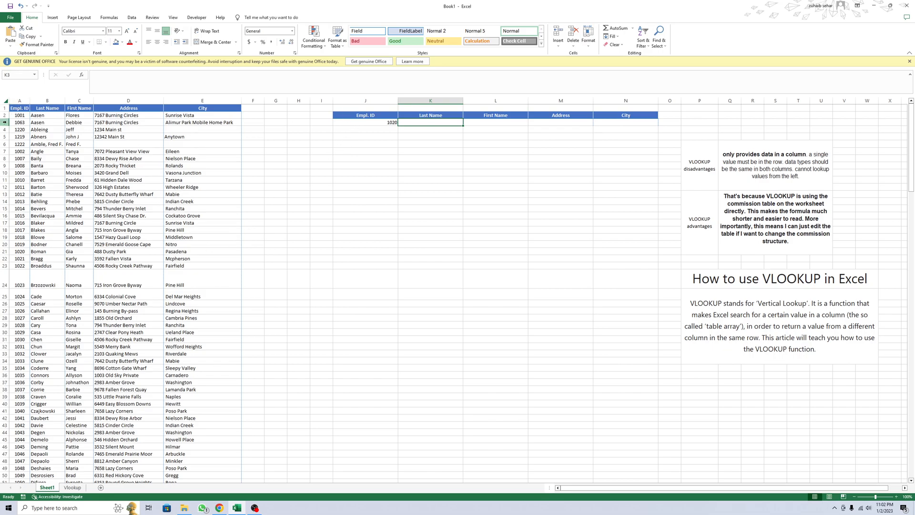
drag(15, 116, 20, 159)
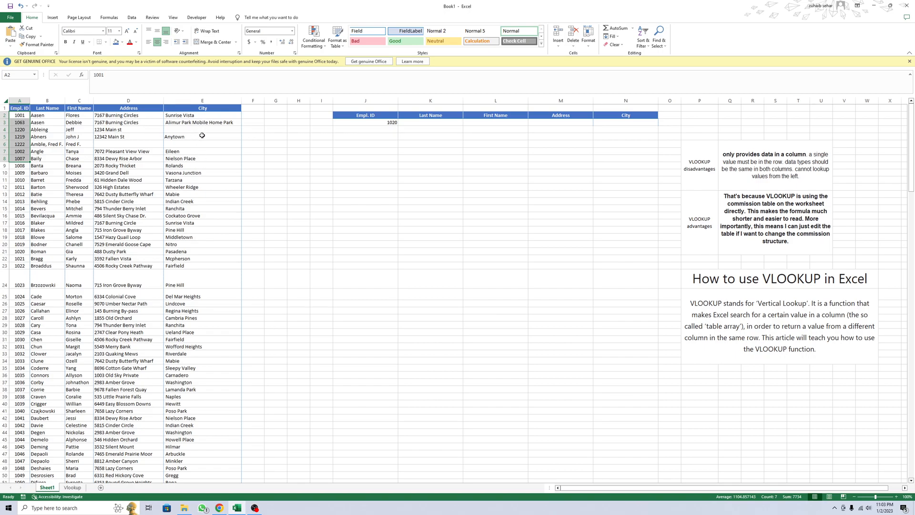
Step: Enter the formula =VLOOKUP(J3,A:E,2,FALSE) in the Last Name cell K3
click(415, 123)
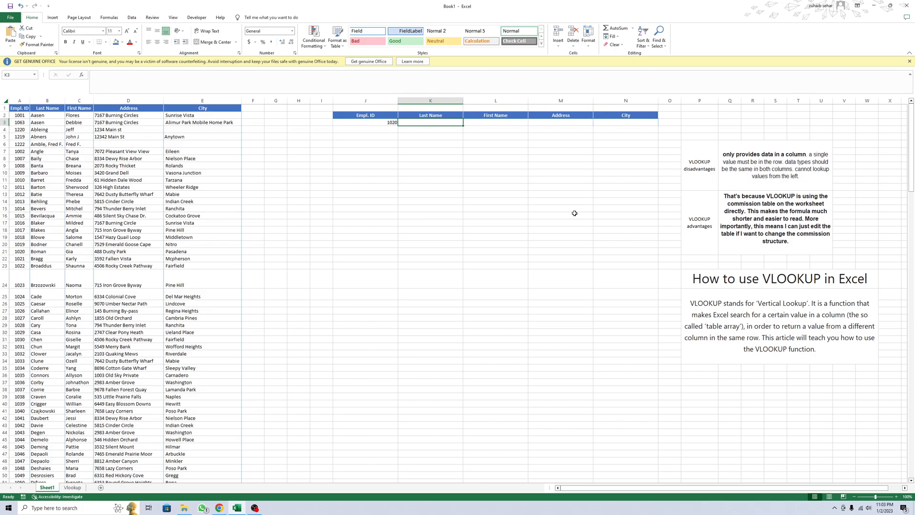
text(=vl)
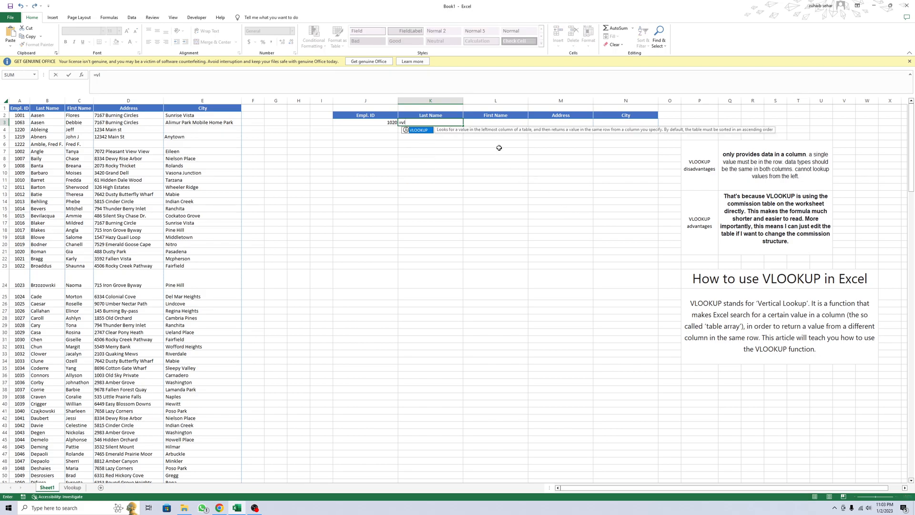
double_click(424, 132)
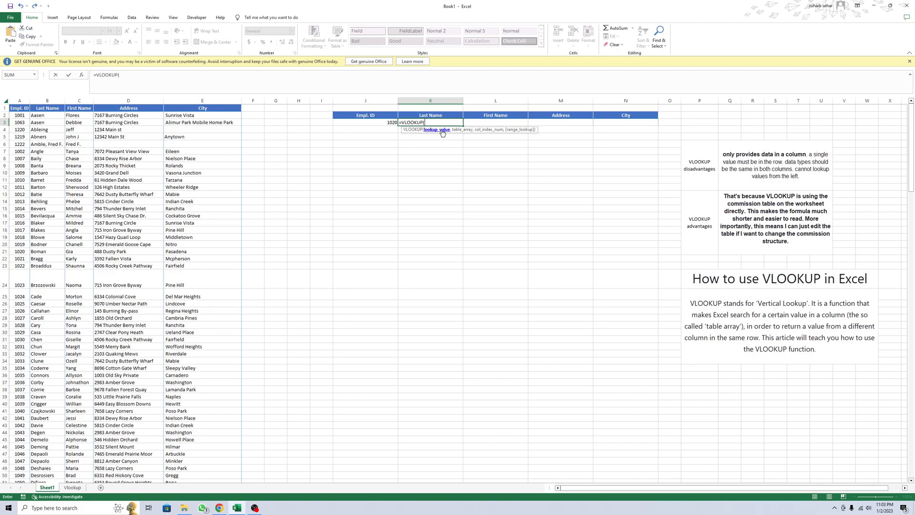
click(375, 123)
text(,)
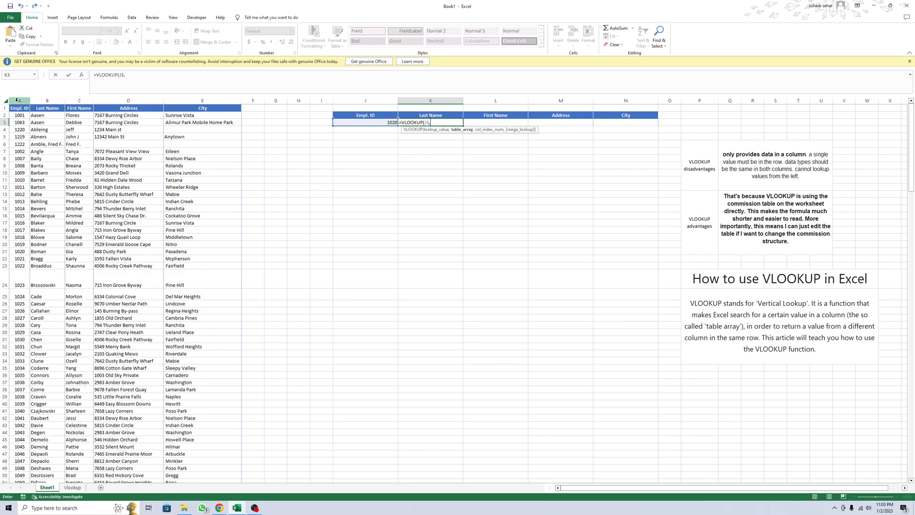
drag(16, 101, 197, 100)
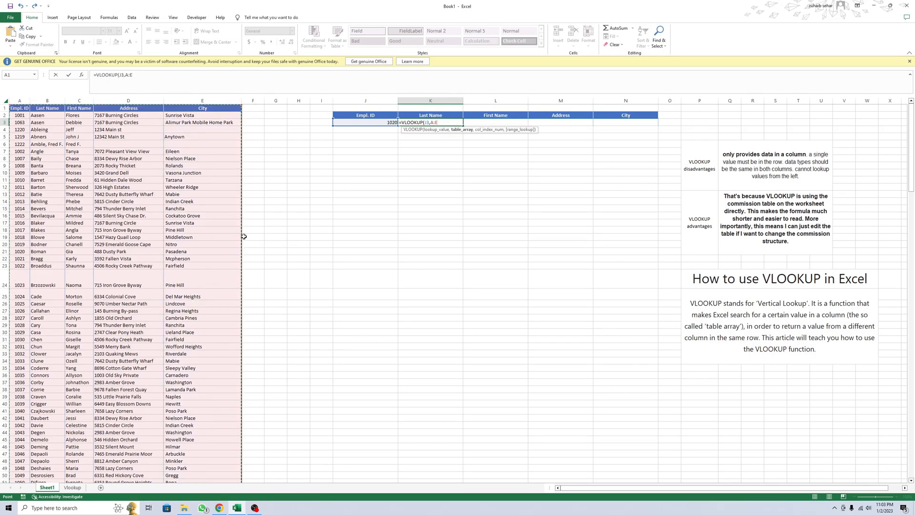
text(,2)
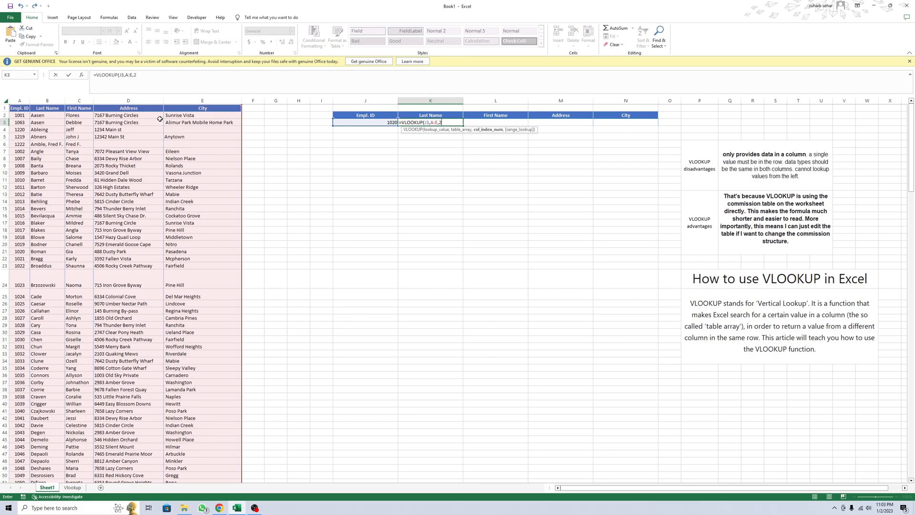
text(,)
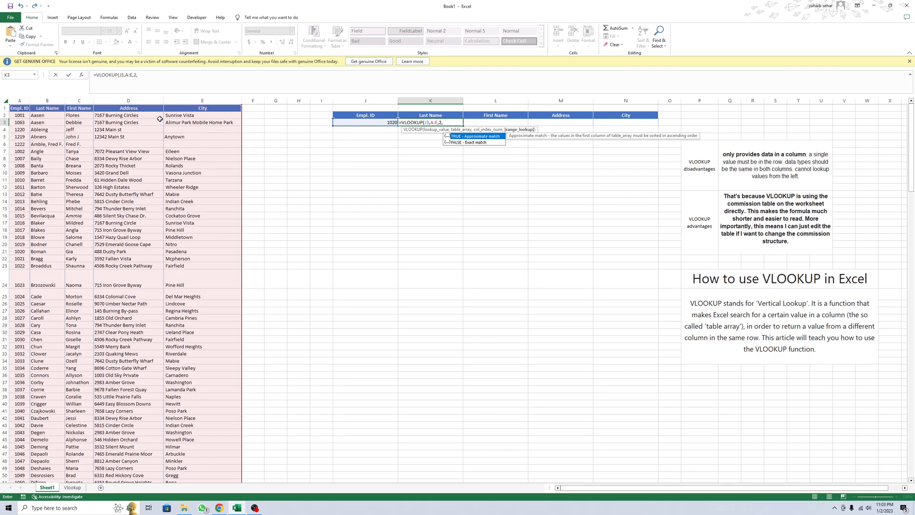
key(Down)
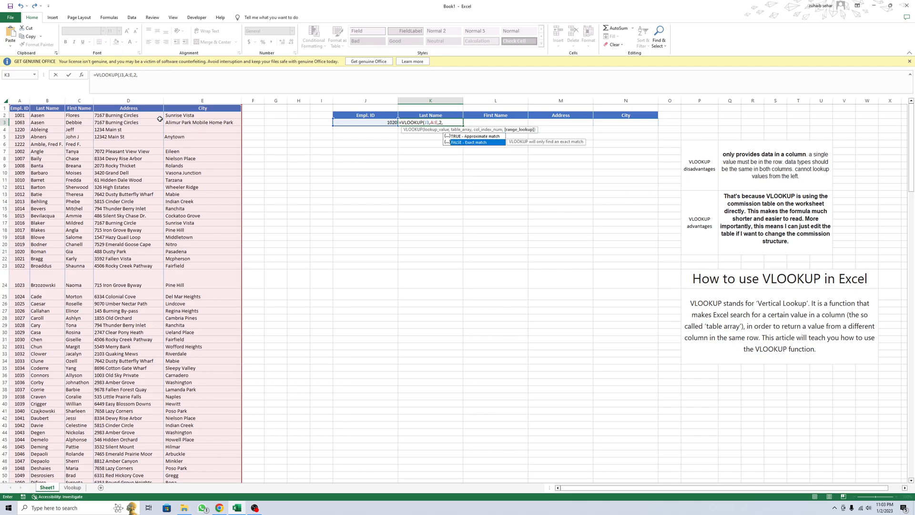
key(Tab)
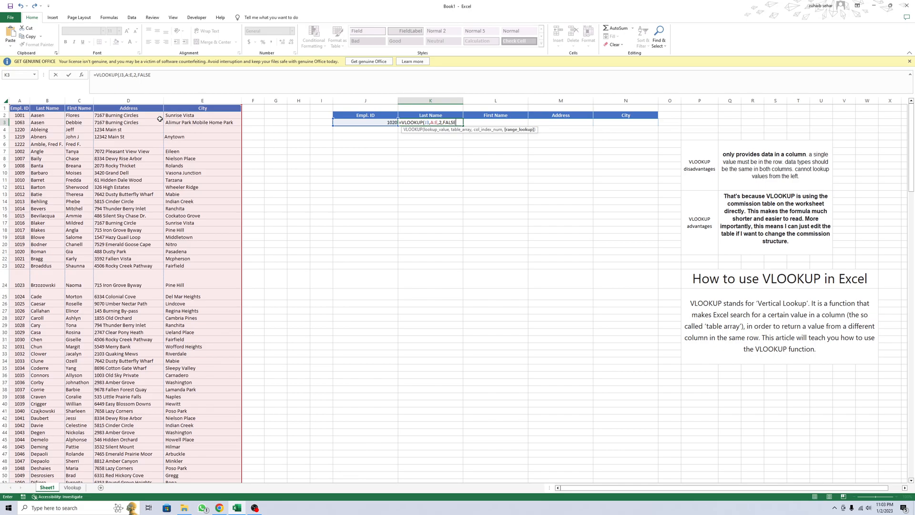
key(Return)
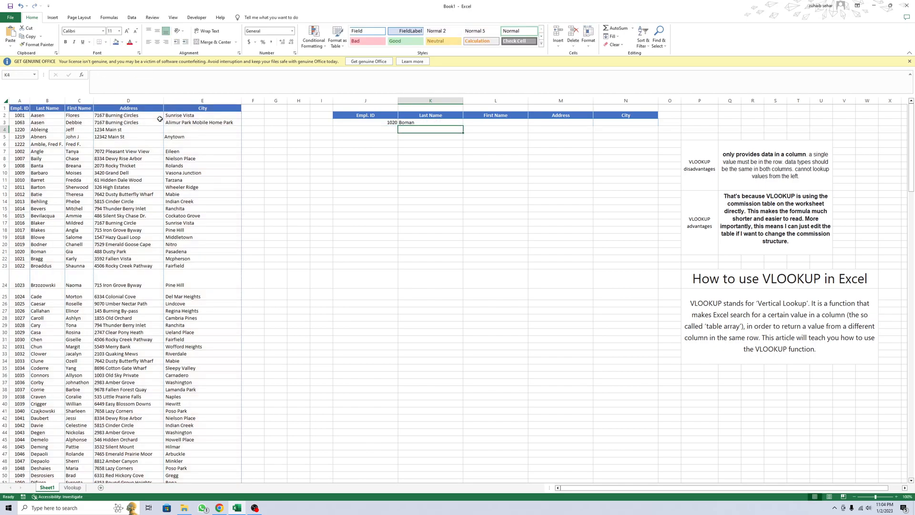
Step: Replace the range lookup argument FALSE with 0 in the Last Name formula in K3
click(410, 122)
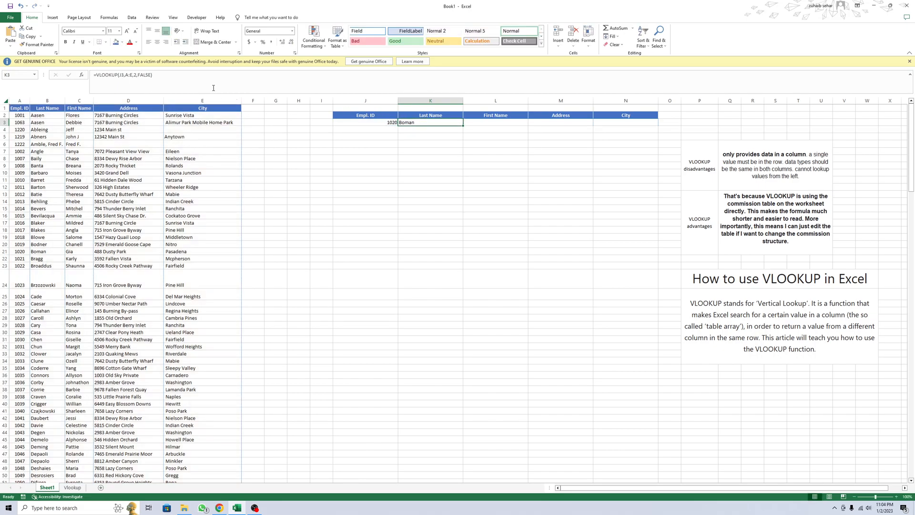
double_click(146, 75)
text(1)
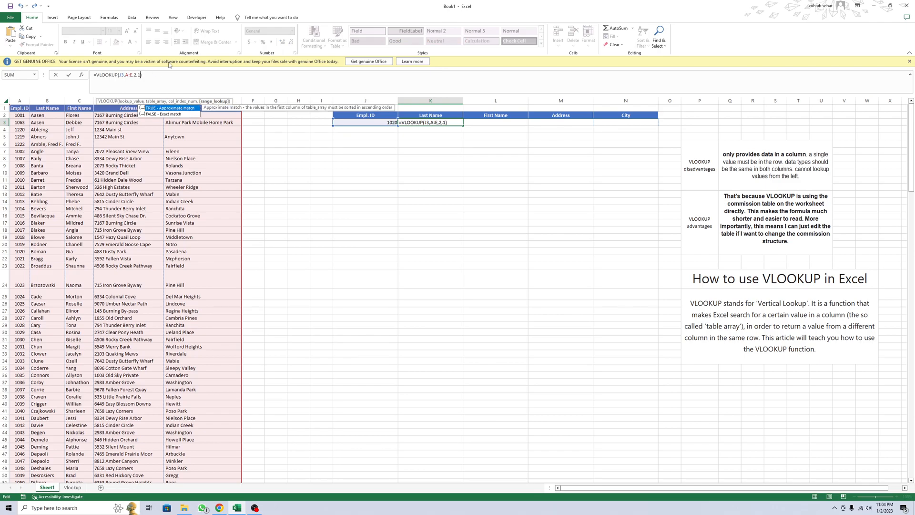
text(0)
key(Return)
click(422, 120)
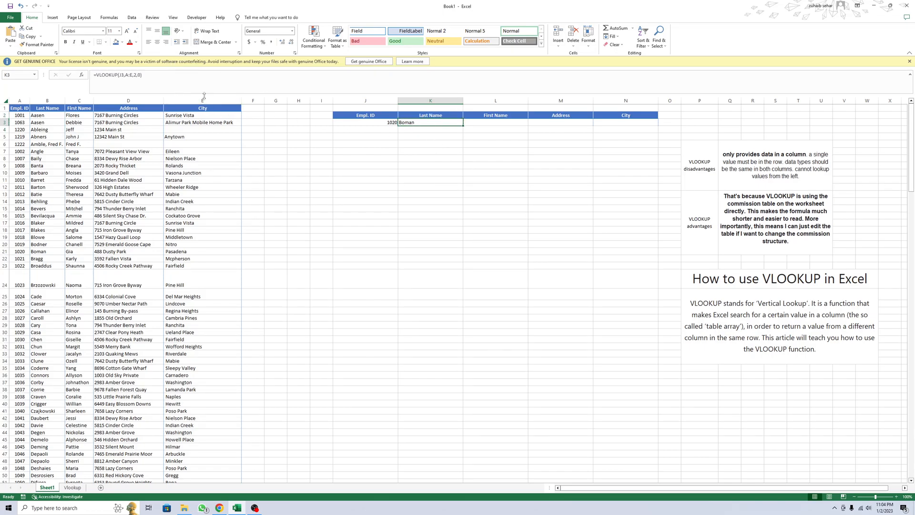
Step: Choose a different employee ID from the options in cell J3
click(386, 123)
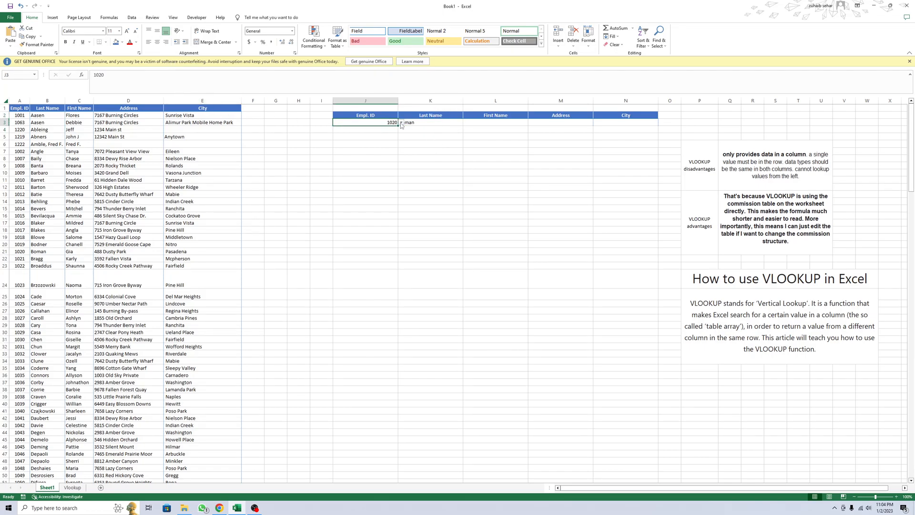
click(401, 123)
click(390, 141)
click(403, 136)
click(393, 122)
Step: Enter the formula =VLOOKUP(J3,A:E,3,0) in the First Name cell L3
click(489, 124)
text(=vl)
key(Tab)
click(367, 128)
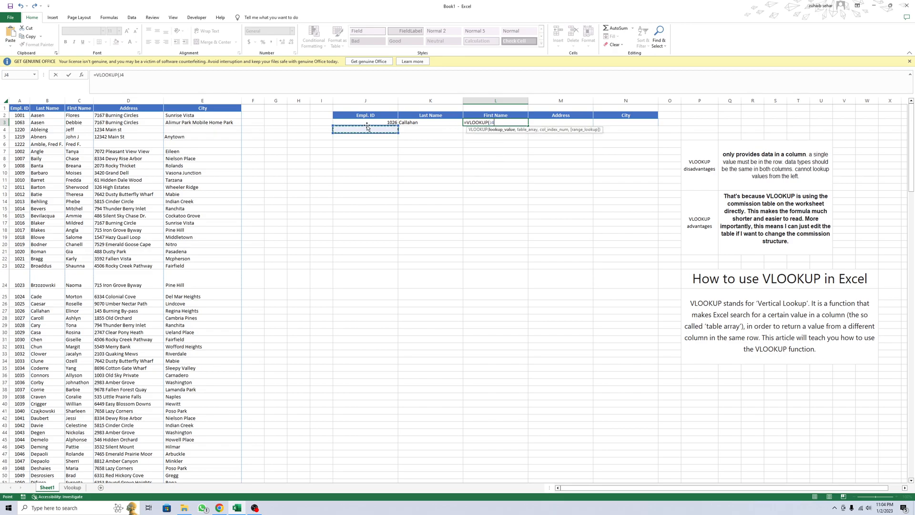
key(Return)
key(Return)
click(365, 122)
text(,)
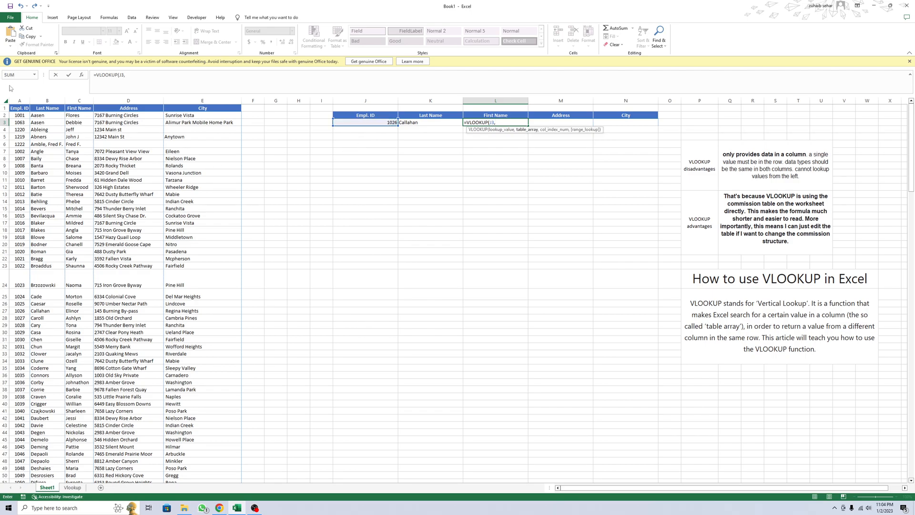
drag(20, 101, 224, 100)
text(,)
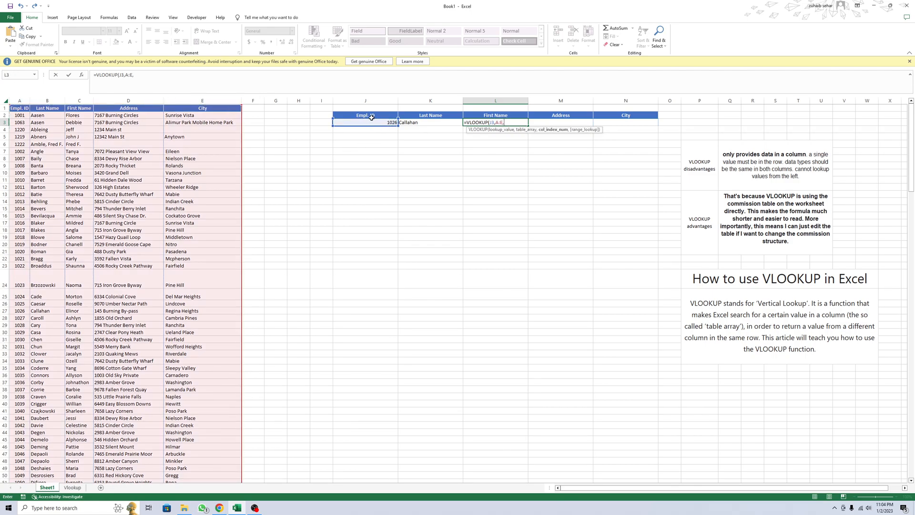
text(3,0))
key(Return)
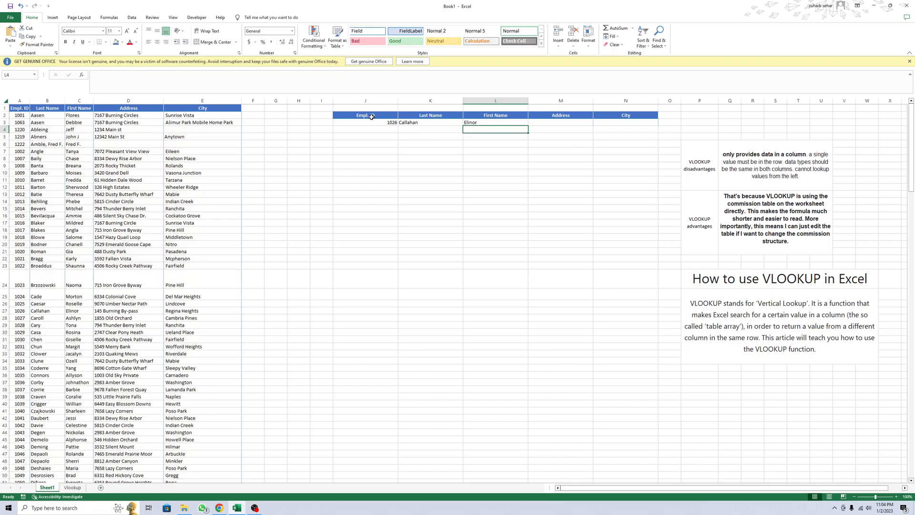
Step: Copy the formula text from the First Name cell L3 into the Address cell M3
click(491, 123)
drag(144, 75, 93, 74)
key(Escape)
click(551, 124)
click(403, 85)
key(ctrl+v)
key(Return)
Step: Paste the copied First Name formula into the City cell N3
click(606, 129)
click(606, 124)
click(443, 83)
key(ctrl+v)
key(Return)
Step: Set the column index to 4 in the Address formula in M3
click(554, 124)
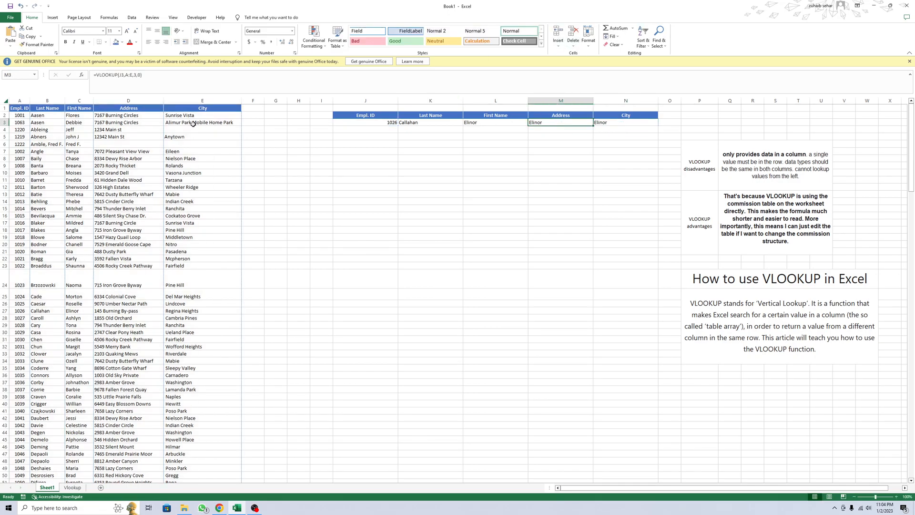
click(136, 75)
key(BackSpace)
text(4)
key(Return)
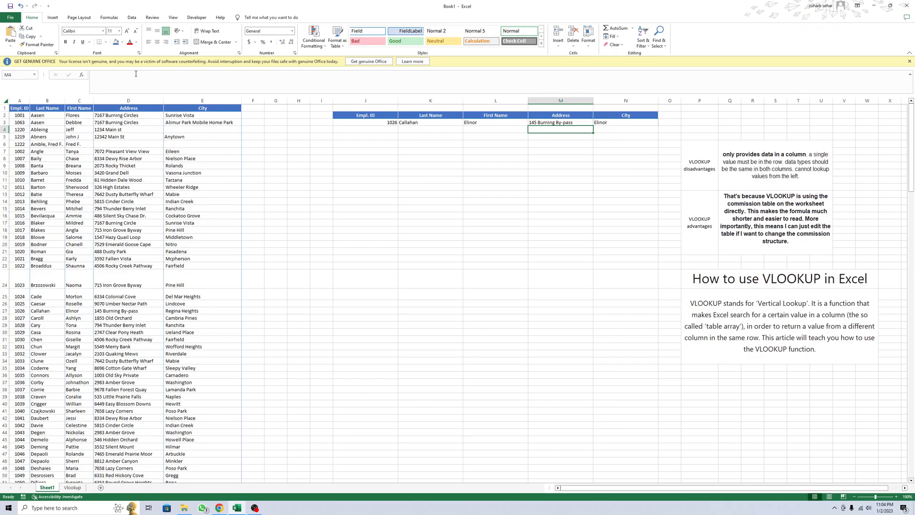
Step: Set the column index to 5 in the City formula in N3
click(603, 123)
click(138, 79)
key(BackSpace)
text(5)
key(Return)
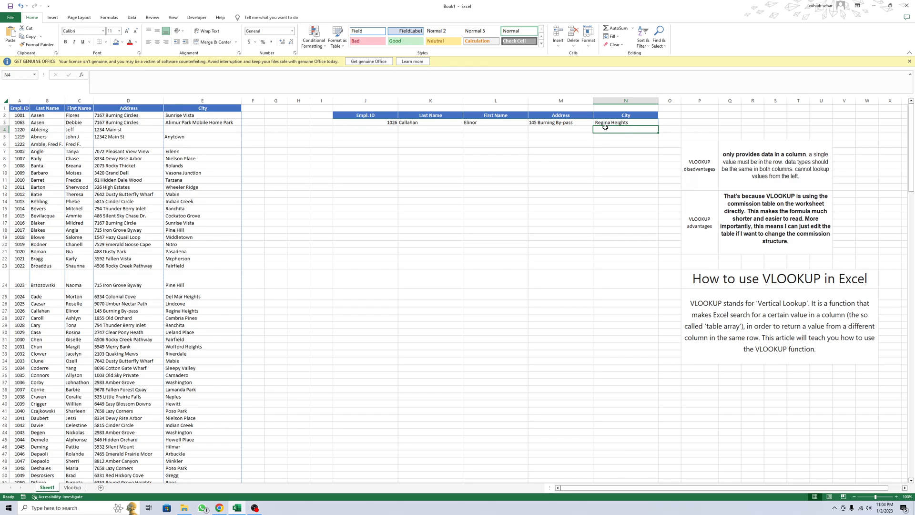
Step: Test the lookup row by choosing several other employee IDs in cell J3
click(372, 122)
click(401, 122)
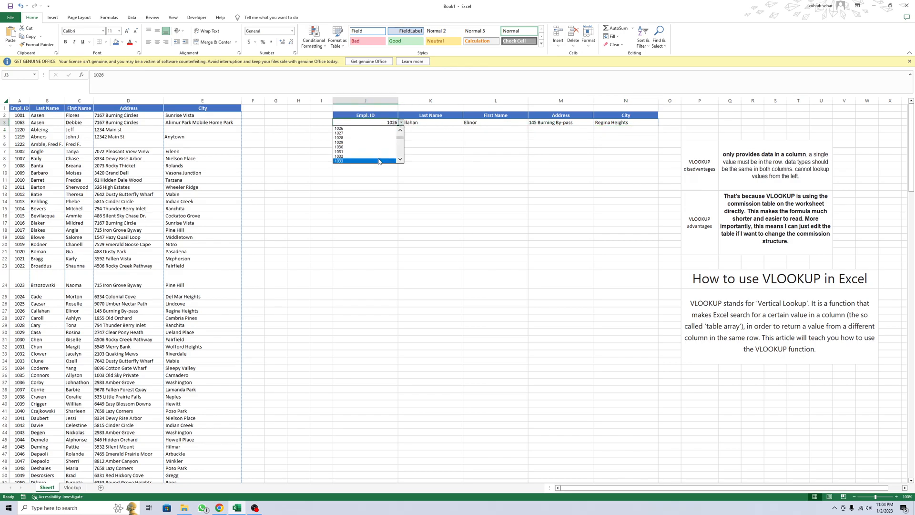
click(379, 156)
click(401, 123)
click(383, 149)
click(401, 123)
click(380, 156)
Step: Enter the demonstration formula =VLOOKUP(J3,A:E,2,0) in the empty cell J10
click(382, 172)
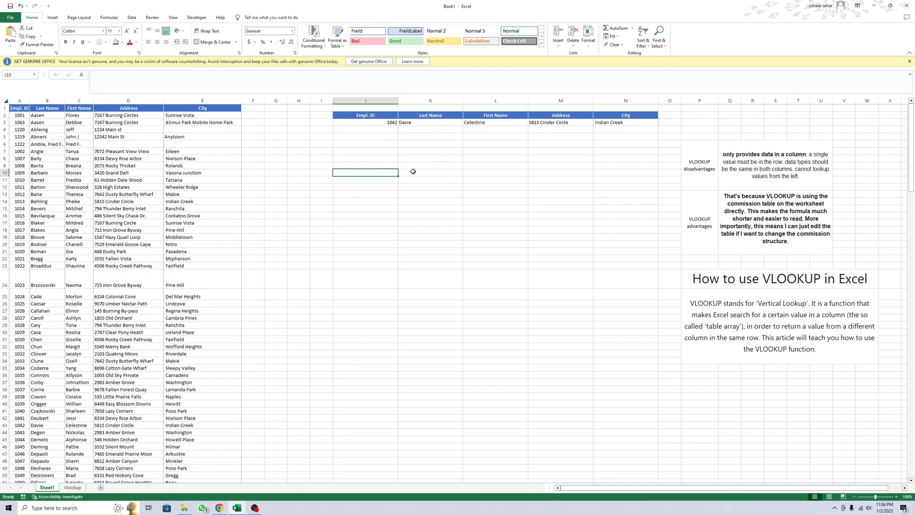
text(=VLOOKUP()
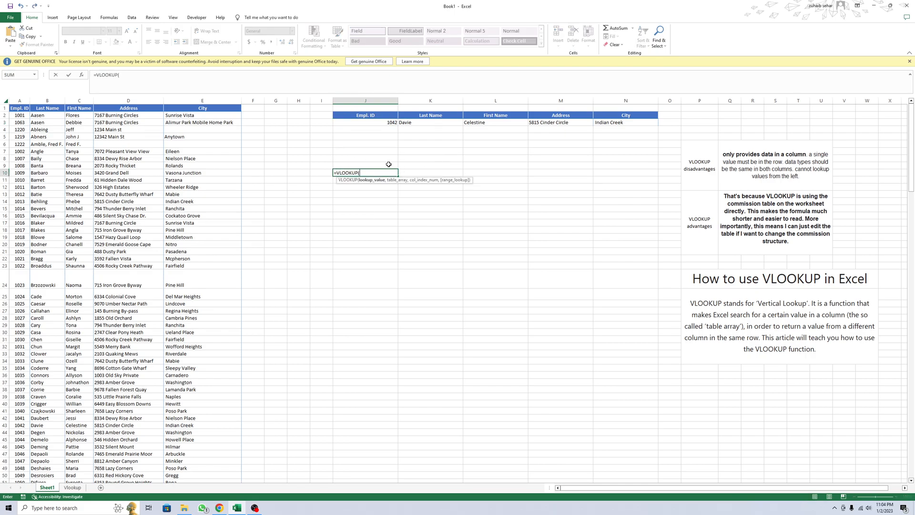
click(373, 123)
text(,)
drag(19, 100, 221, 106)
text(,2,0)
key(Return)
text(=)
key(Escape)
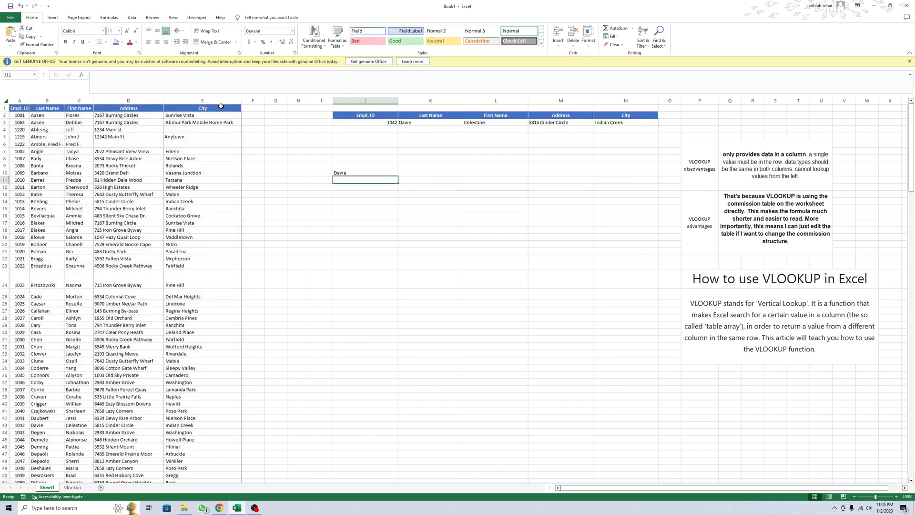
Step: Clear the demonstration formula from cell J10
click(362, 172)
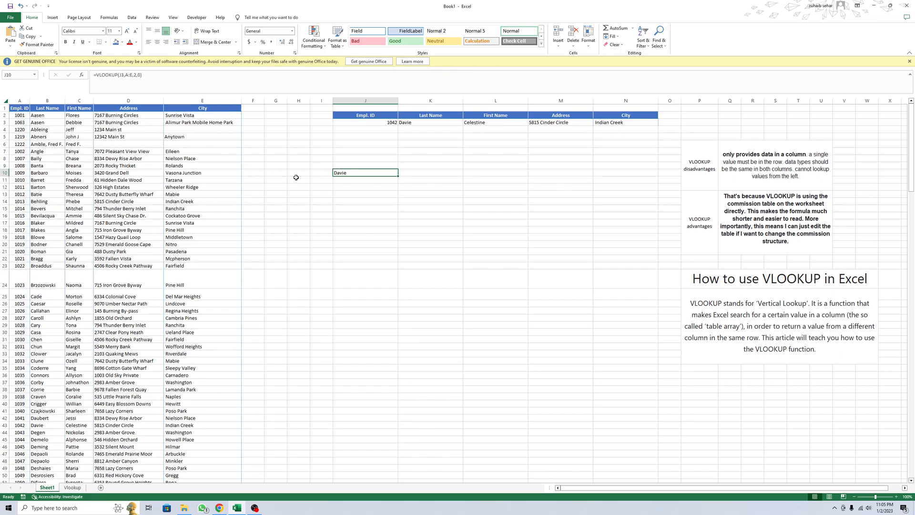
key(Delete)
click(413, 138)
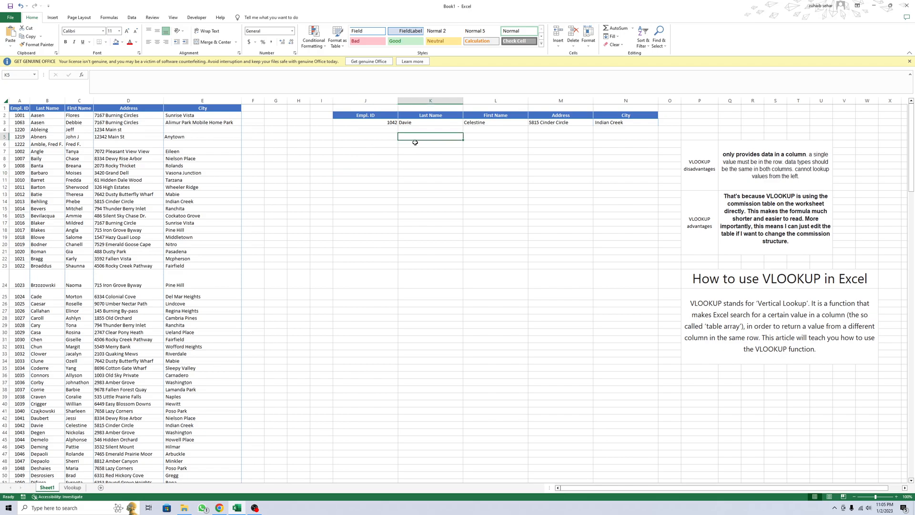
Step: Enter the formula =INDEX(A:A,MATCH(C:C,L3)) in cell K5, accepting the proposed bracket correction
text(=in)
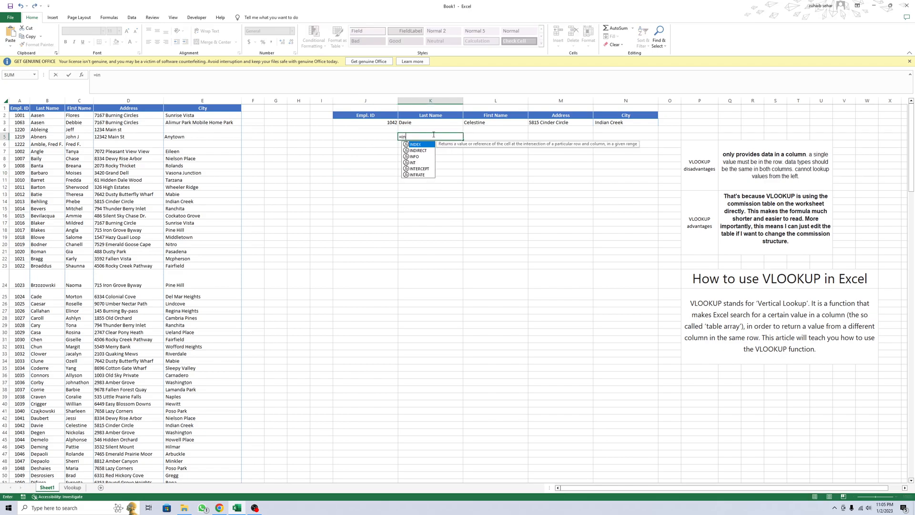
key(Tab)
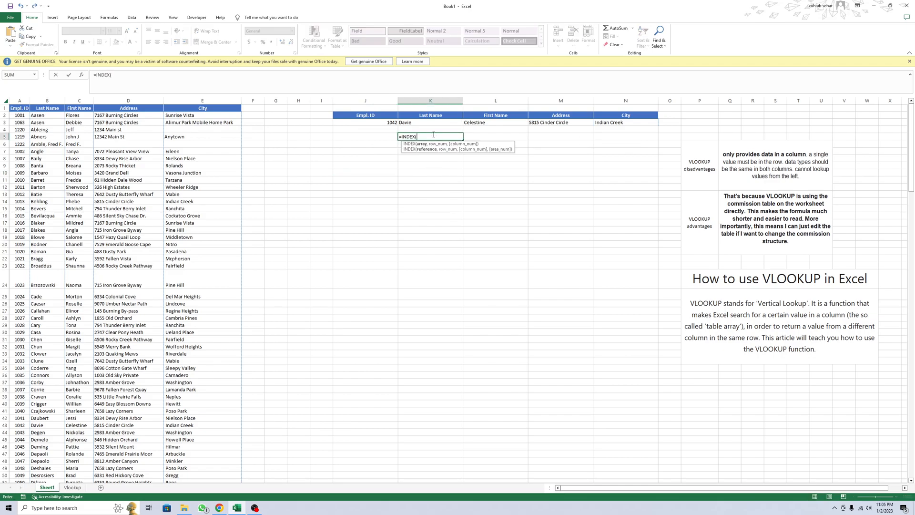
click(20, 101)
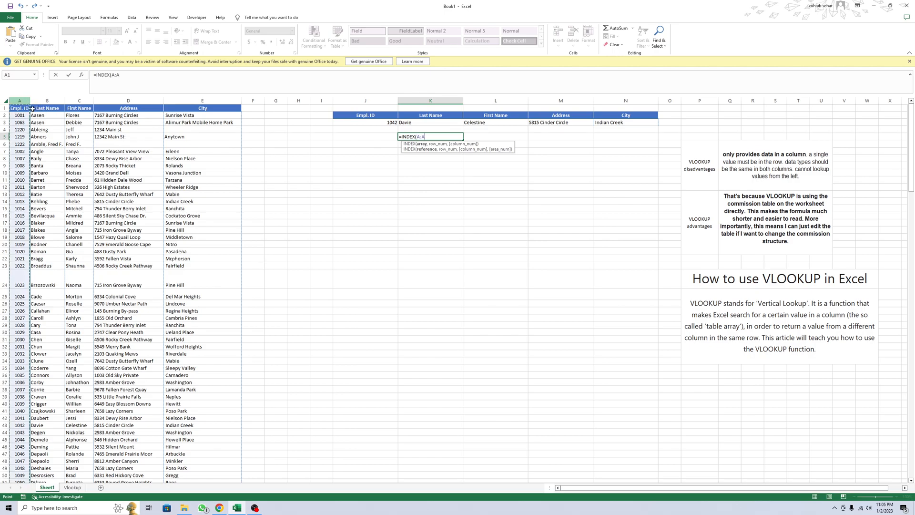
text(,)
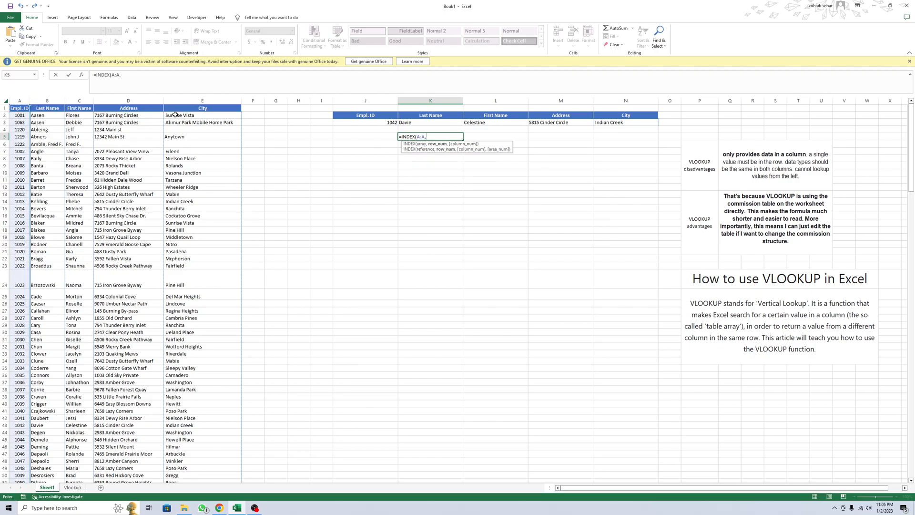
text(MATCH()
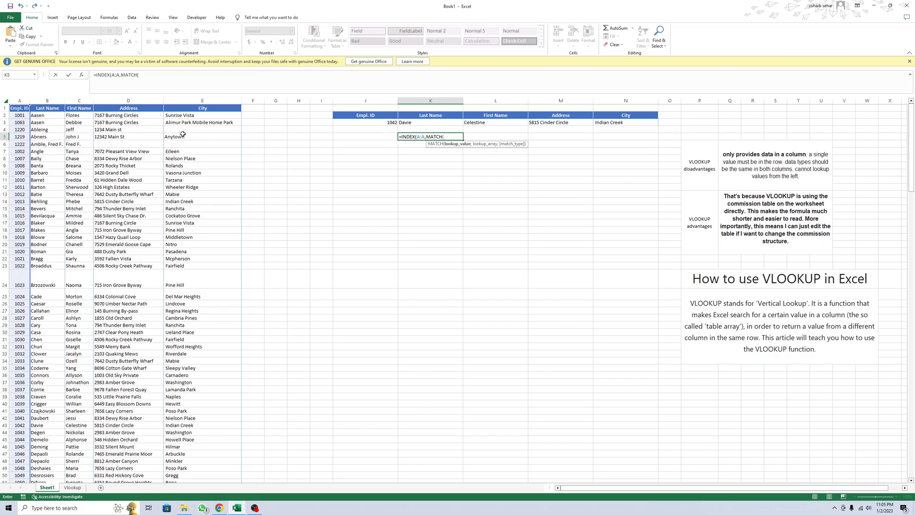
click(73, 101)
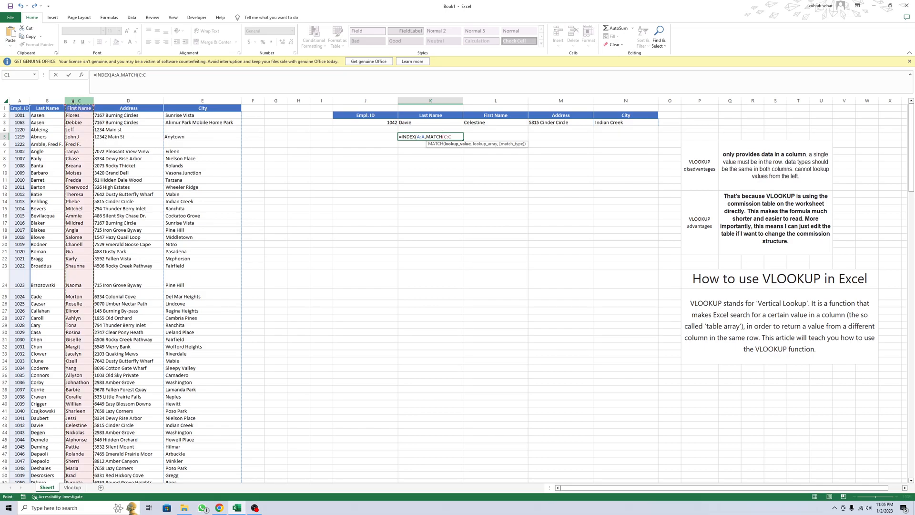
text(,)
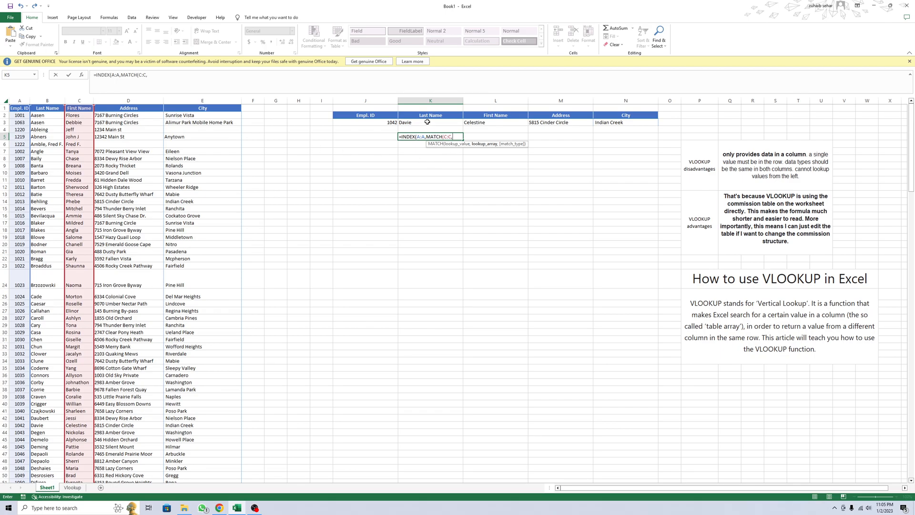
click(478, 122)
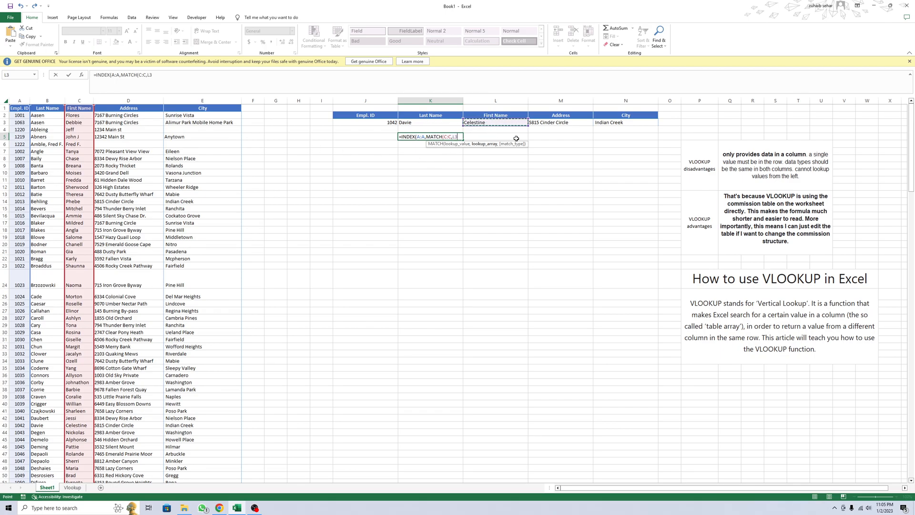
key(Return)
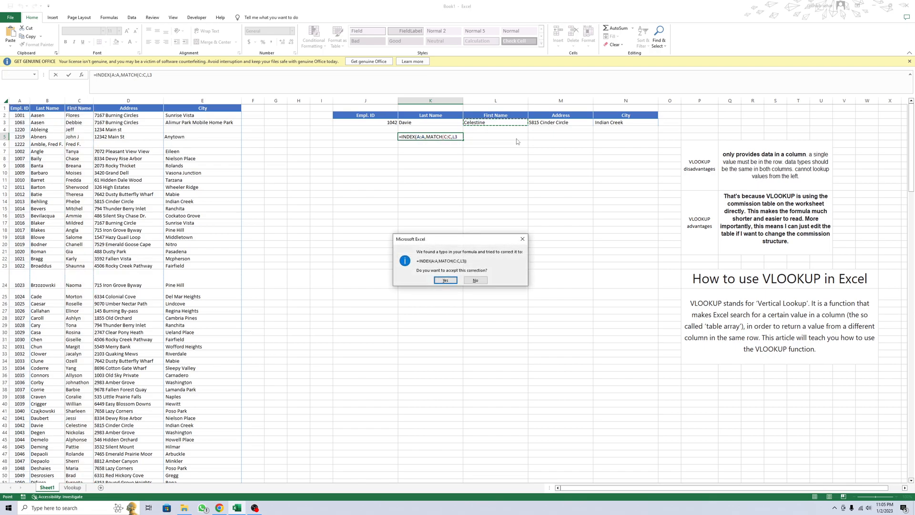
key(Return)
Step: Clear the INDEX and MATCH formula from cell K5
click(432, 137)
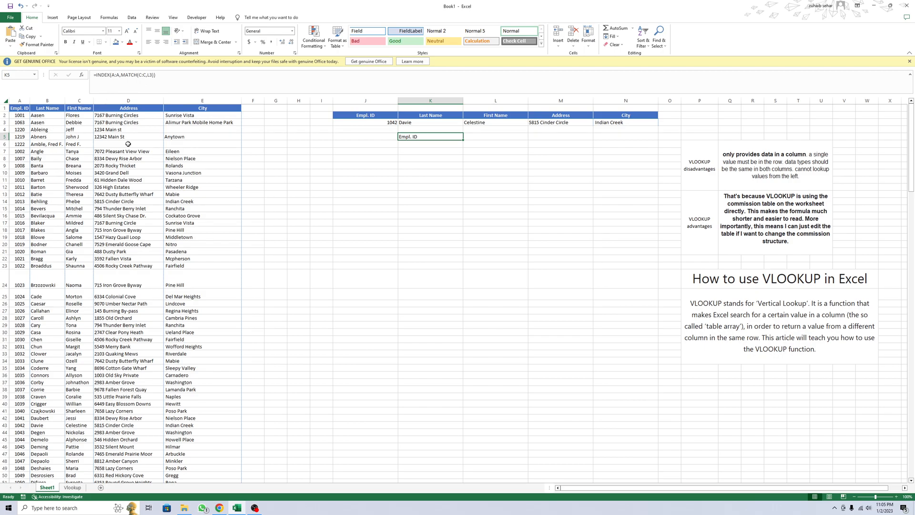
key(Delete)
Step: Change the data validation of cell J3 to a list whose source is the whole column A, =$A:$A
click(356, 125)
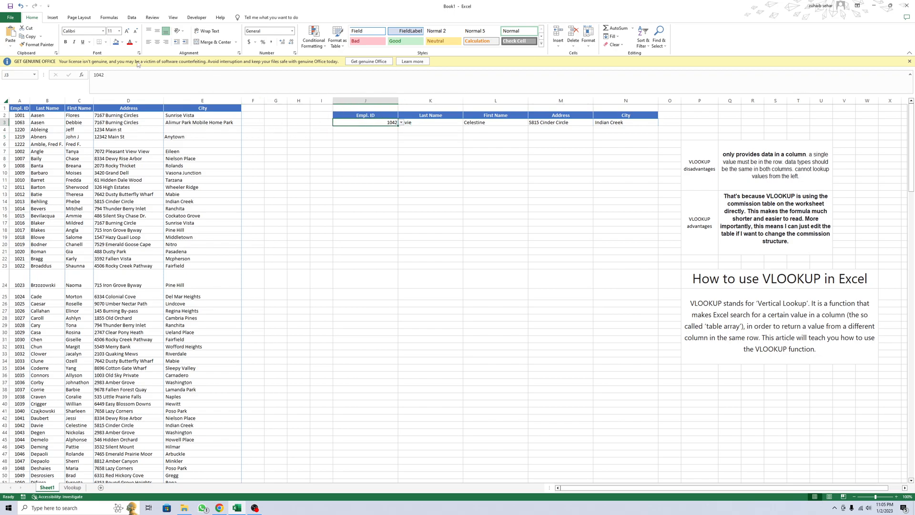
click(132, 17)
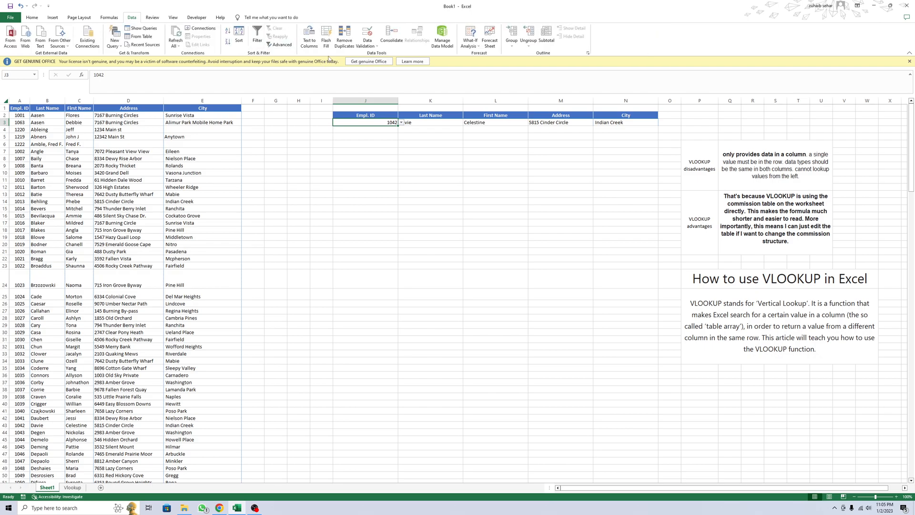
click(367, 44)
click(379, 57)
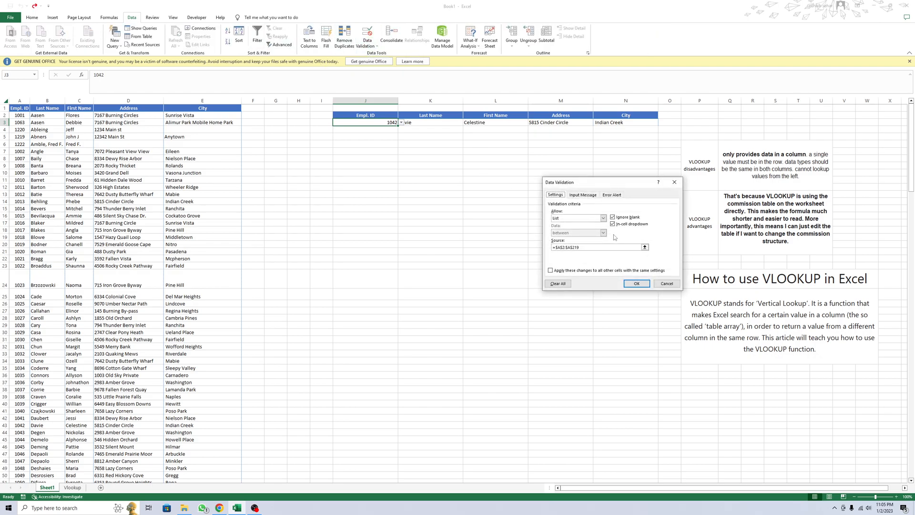
click(585, 220)
click(574, 238)
click(596, 246)
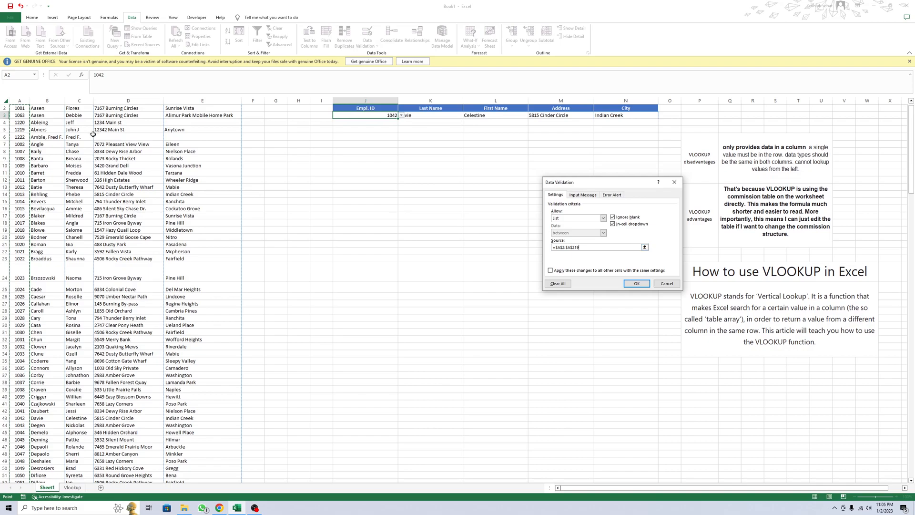
click(21, 100)
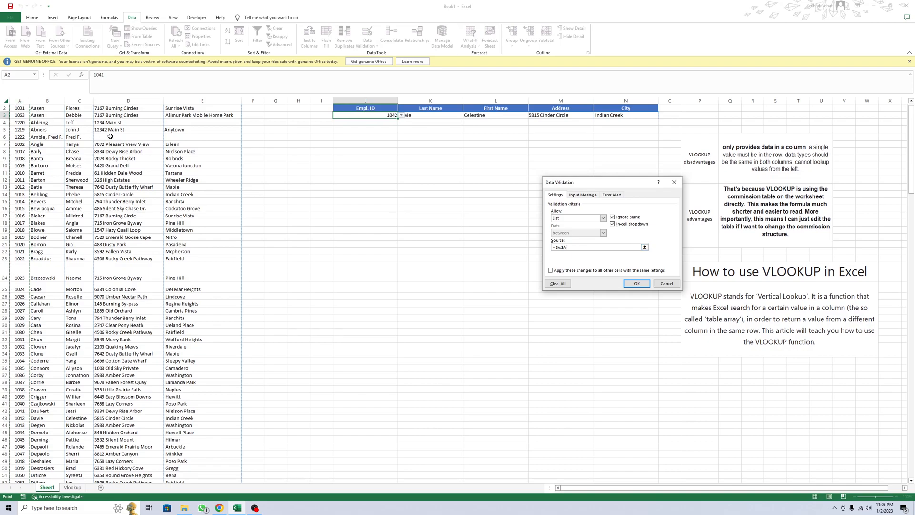
click(636, 283)
Step: Browse the employee IDs offered by the drop-down list in cell J3 without choosing another one
click(403, 116)
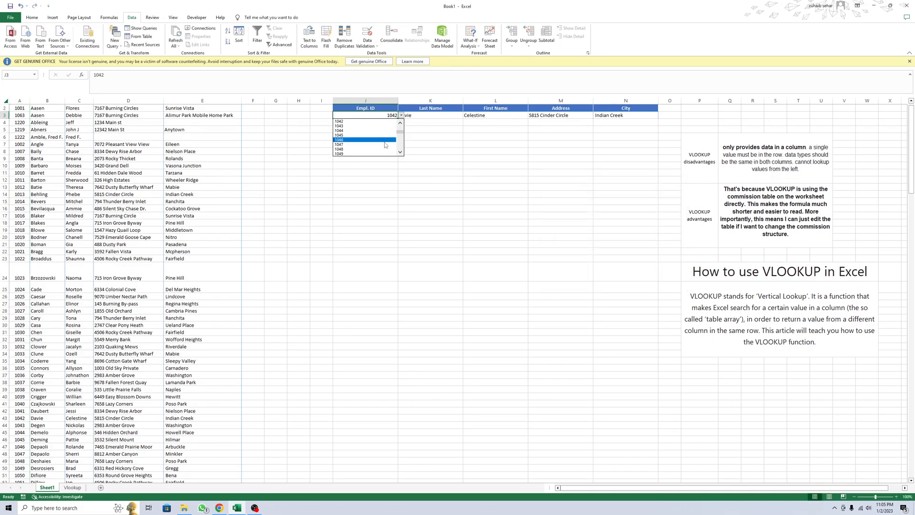
drag(401, 130, 401, 152)
key(Escape)
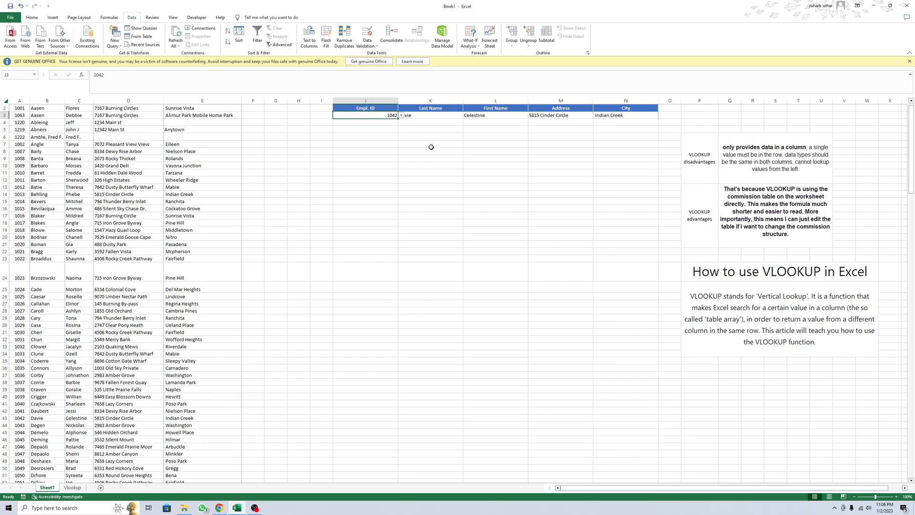